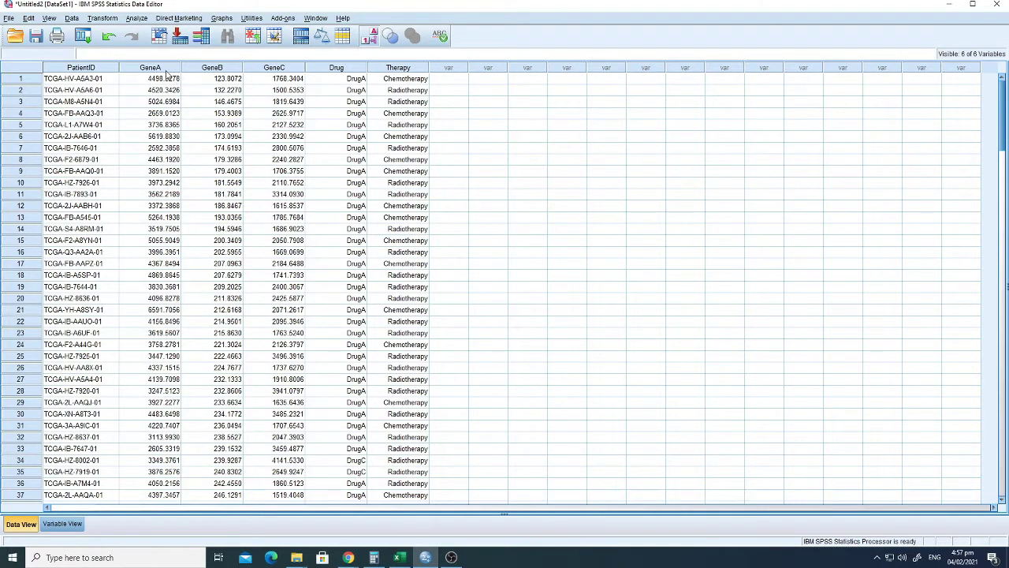
Step: Review the GeneA, GeneB and GeneC columns and the first patient's values in the data grid
{"action": "left_click", "coordinate": [164, 69]}
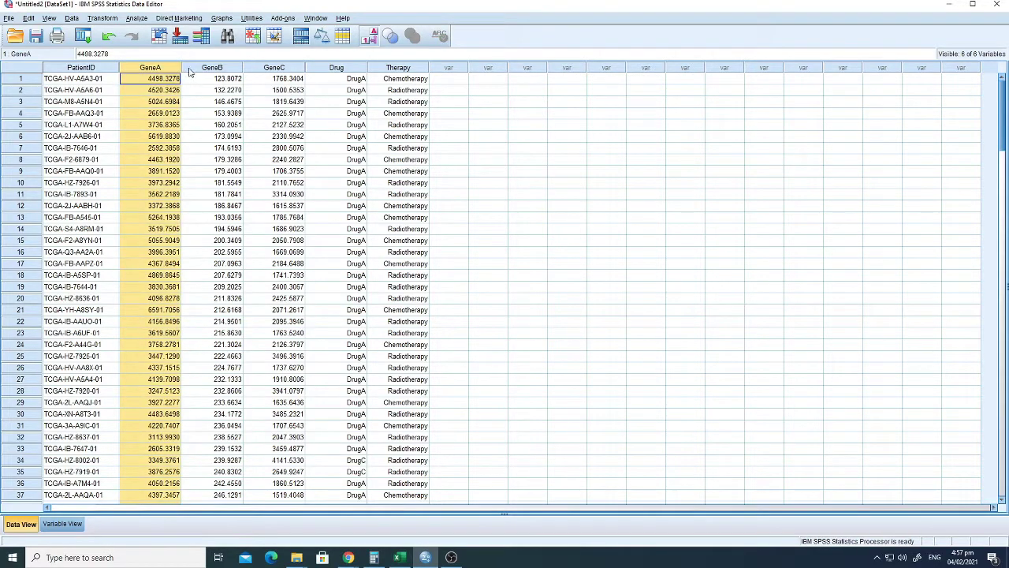
{"action": "left_click", "coordinate": [385, 116]}
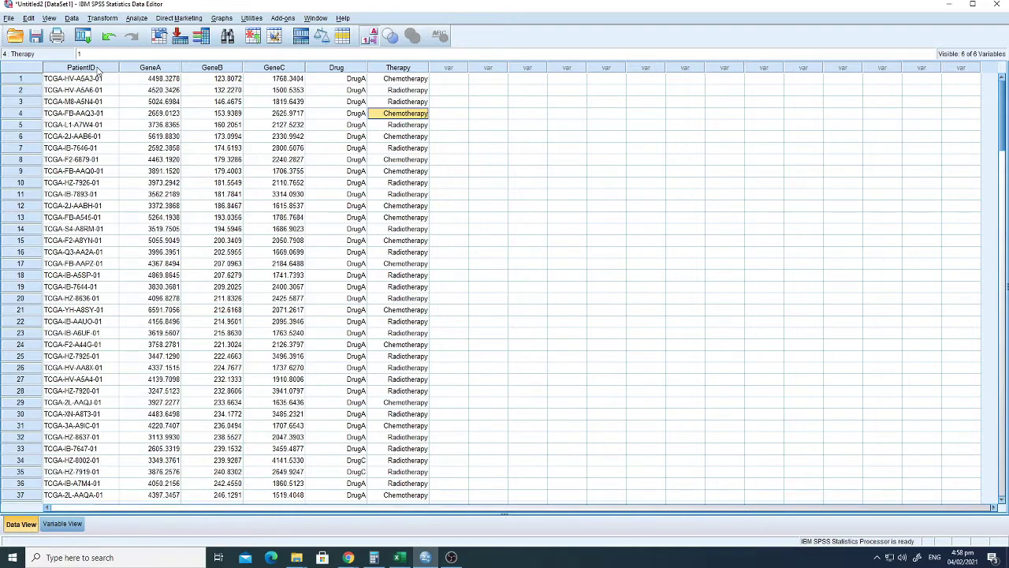
{"action": "left_click", "coordinate": [87, 79]}
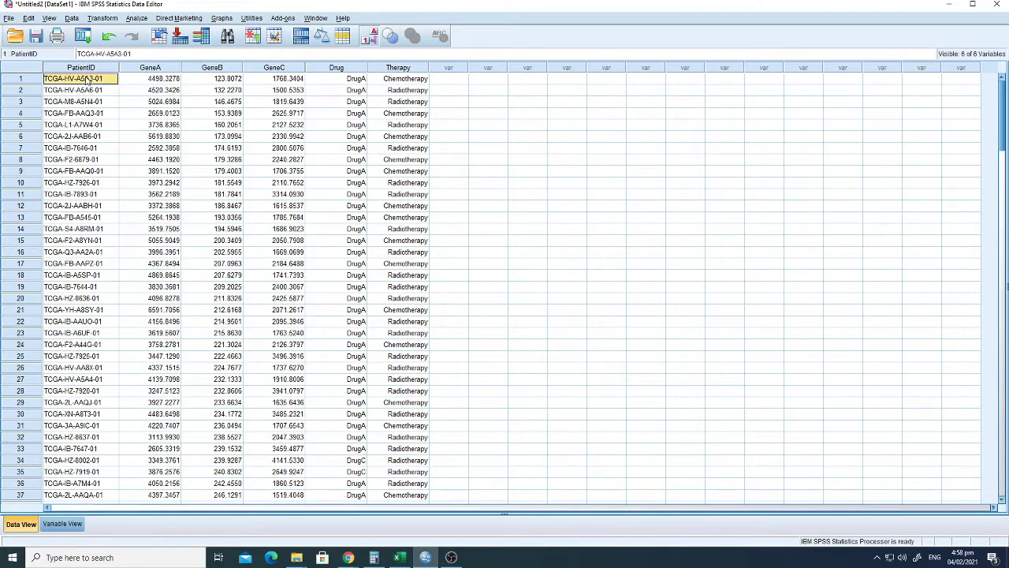
{"action": "left_click", "coordinate": [144, 69]}
{"action": "left_click", "coordinate": [141, 79]}
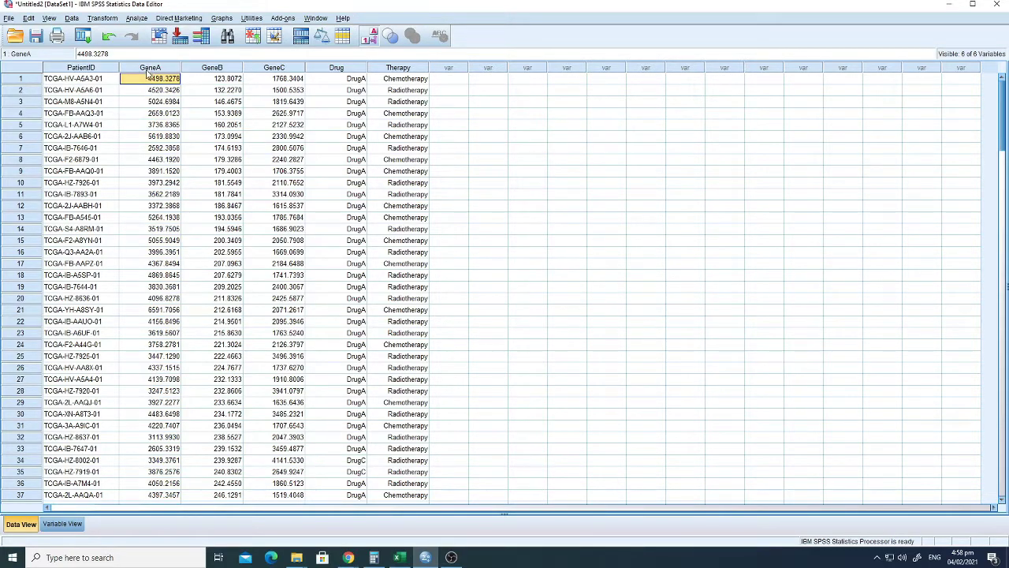
{"action": "left_click", "coordinate": [148, 71]}
{"action": "left_click", "coordinate": [195, 71]}
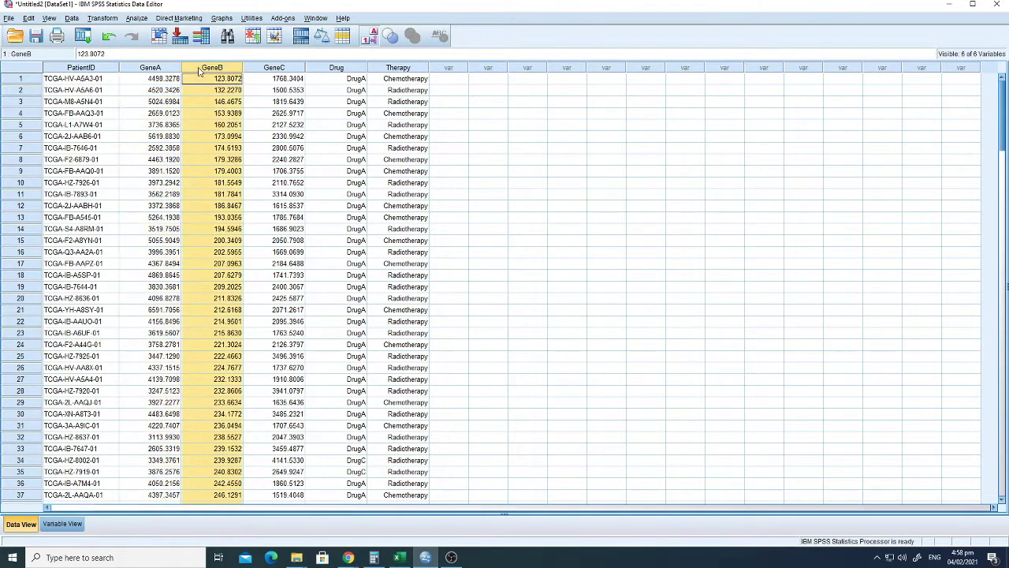
{"action": "left_click", "coordinate": [165, 103]}
{"action": "left_click", "coordinate": [278, 71]}
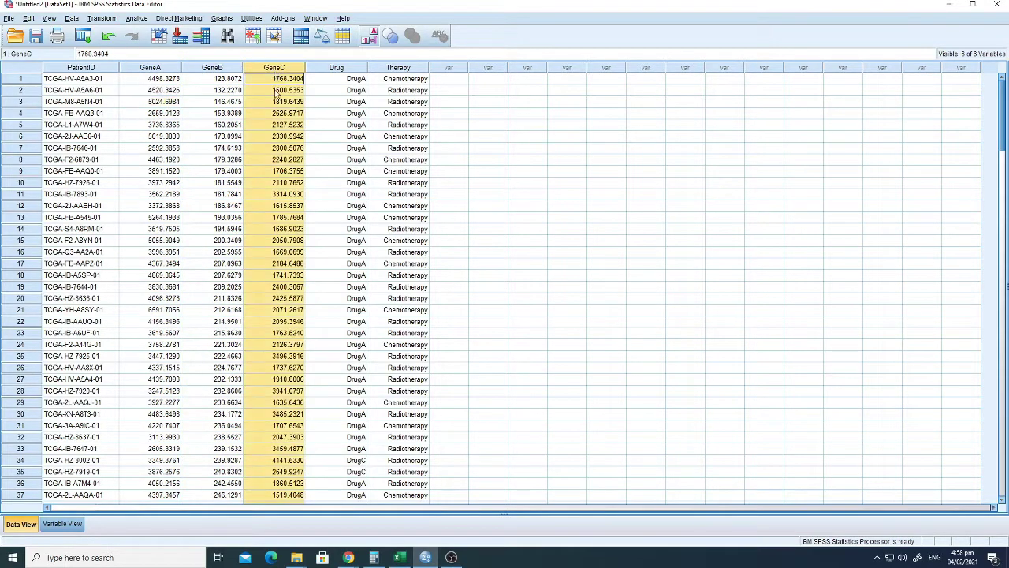
Step: Inspect the Drug values in row 1 and further down the data, including row 69
{"action": "left_click", "coordinate": [331, 80]}
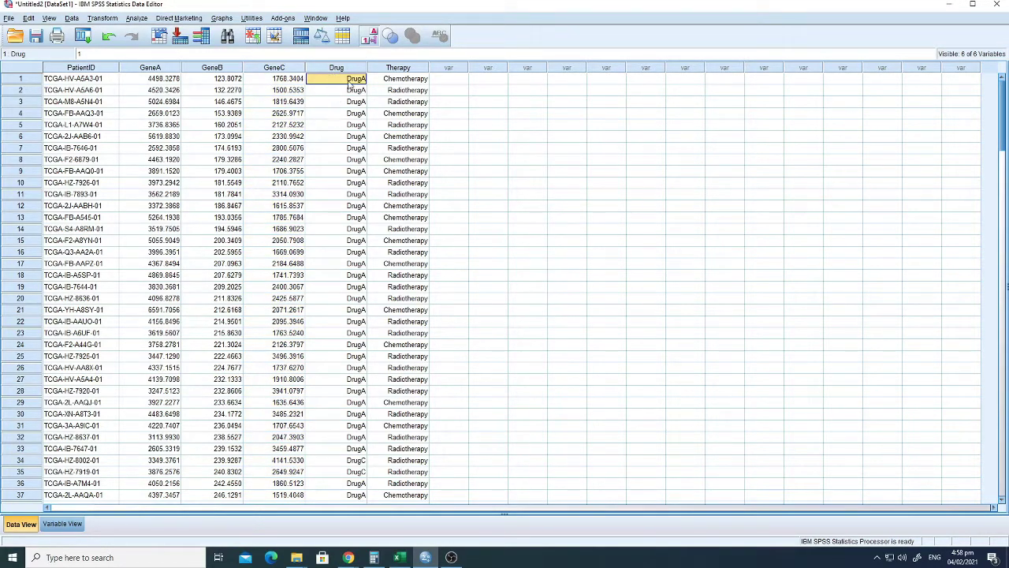
{"action": "scroll", "coordinate": [359, 352], "scroll_direction": "down", "scroll_amount": 2}
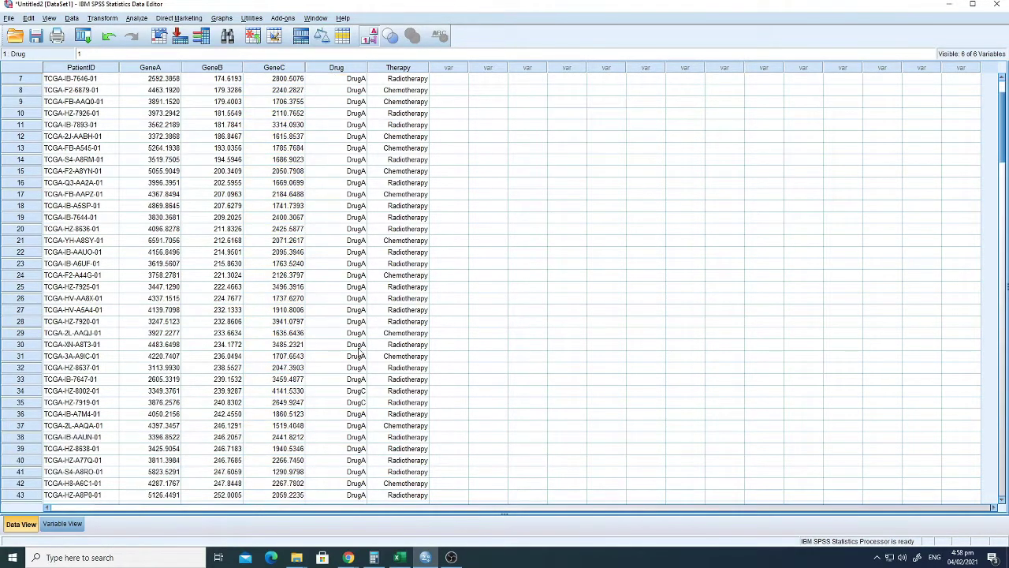
{"action": "left_click", "coordinate": [356, 392]}
{"action": "scroll", "coordinate": [358, 392], "scroll_direction": "down", "scroll_amount": 12}
{"action": "left_click", "coordinate": [361, 381]}
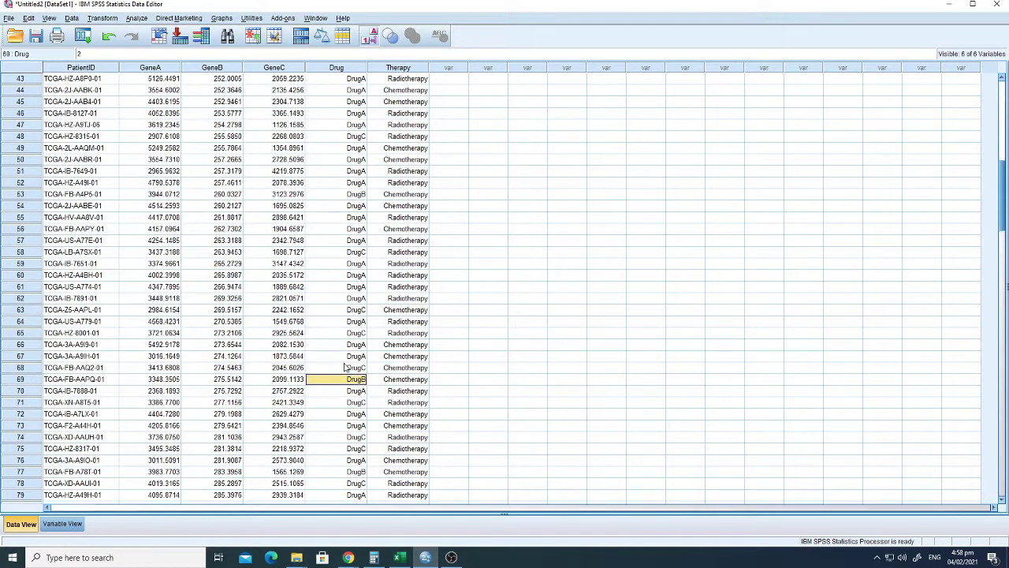
{"action": "scroll", "coordinate": [355, 370], "scroll_direction": "up", "scroll_amount": 14}
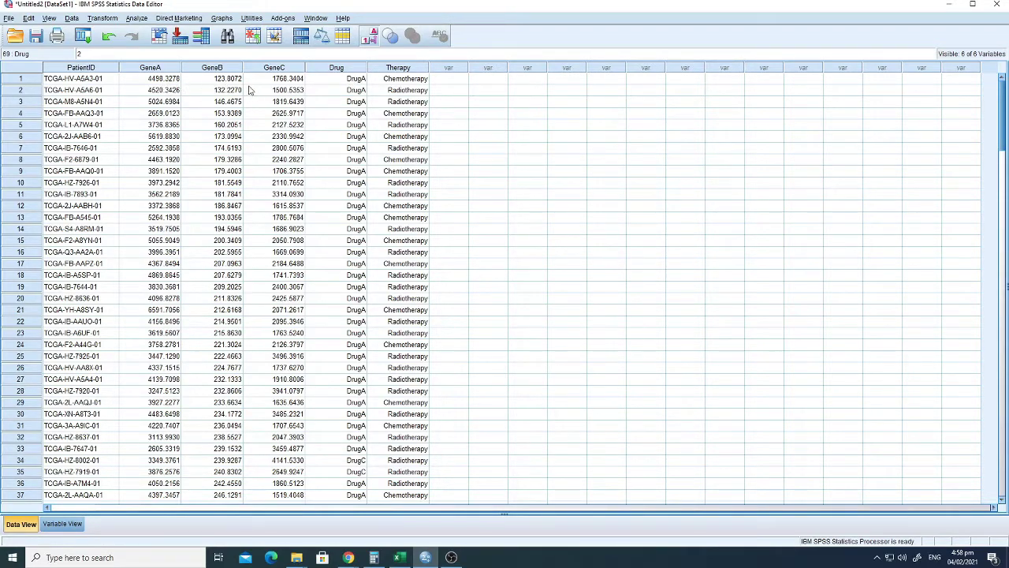
{"action": "left_click", "coordinate": [345, 80]}
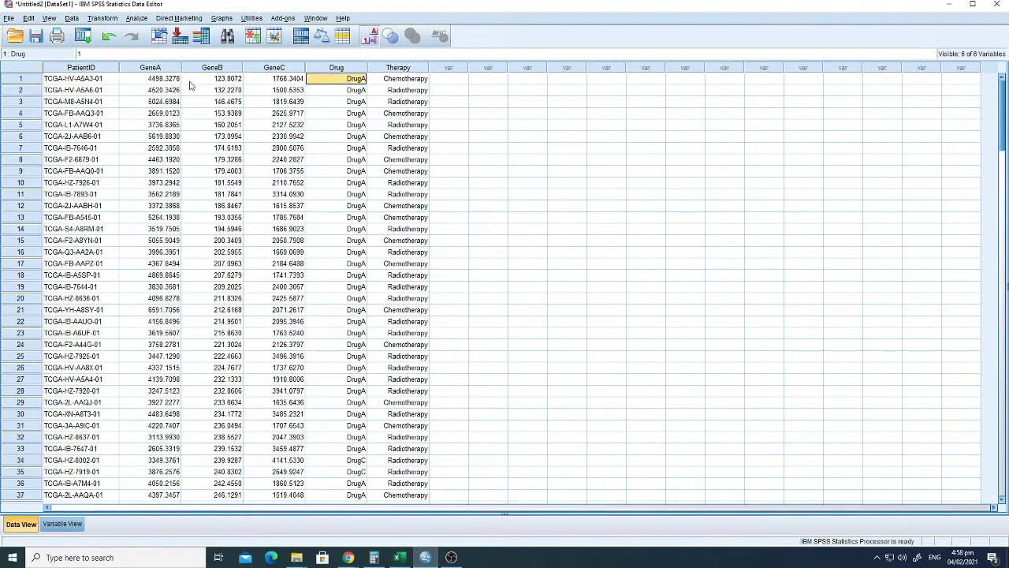
{"action": "left_click", "coordinate": [161, 82]}
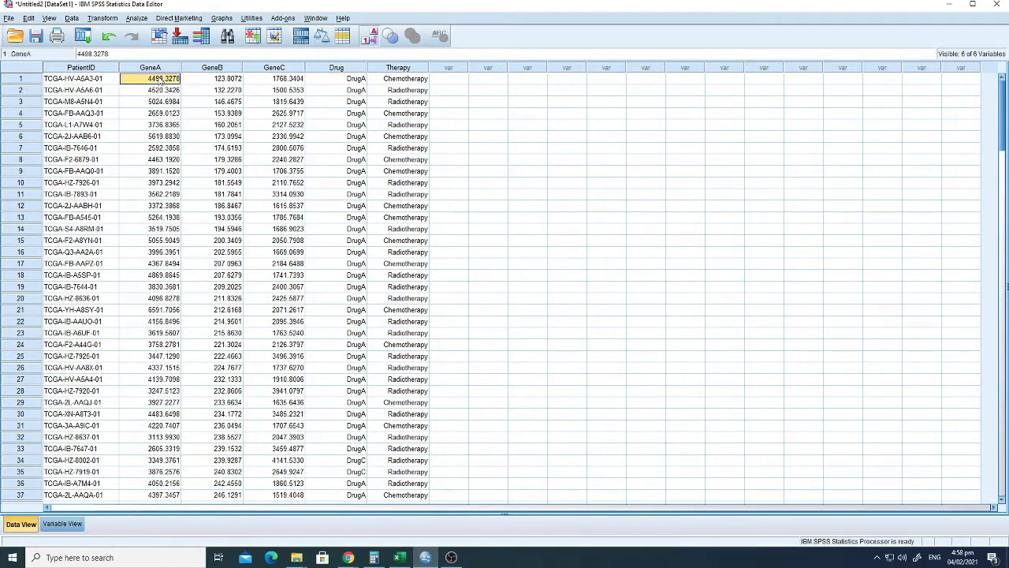
Step: Bring up the One-Way ANOVA dialog from Analyze > Compare Means
{"action": "left_click", "coordinate": [137, 18]}
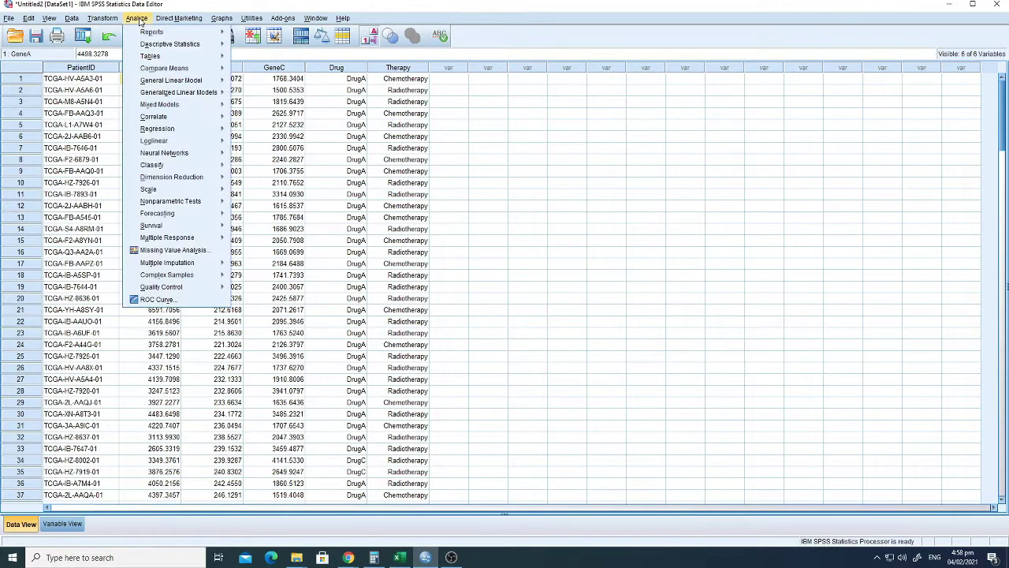
{"action": "mouse_move", "coordinate": [140, 33]}
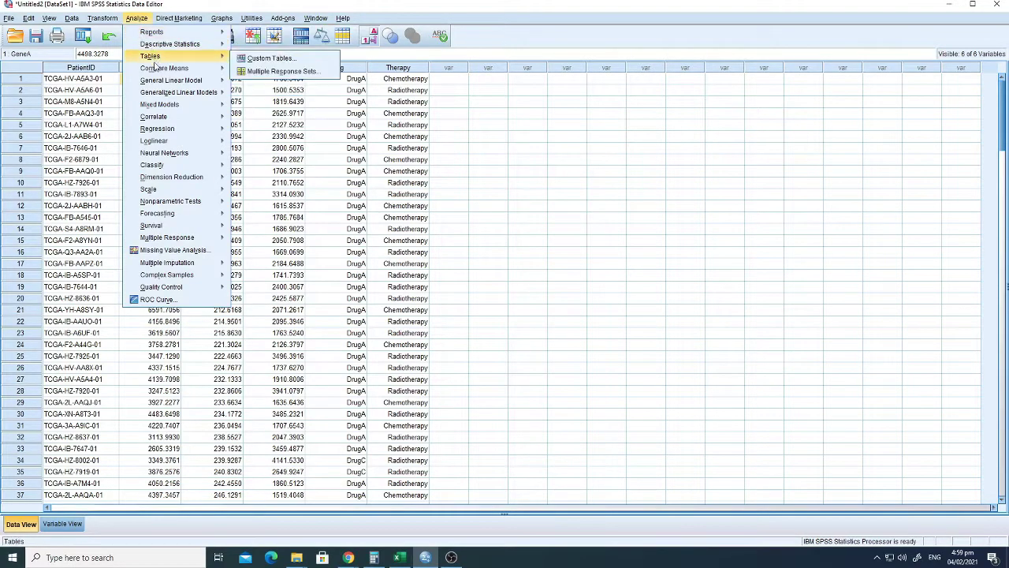
{"action": "mouse_move", "coordinate": [157, 69]}
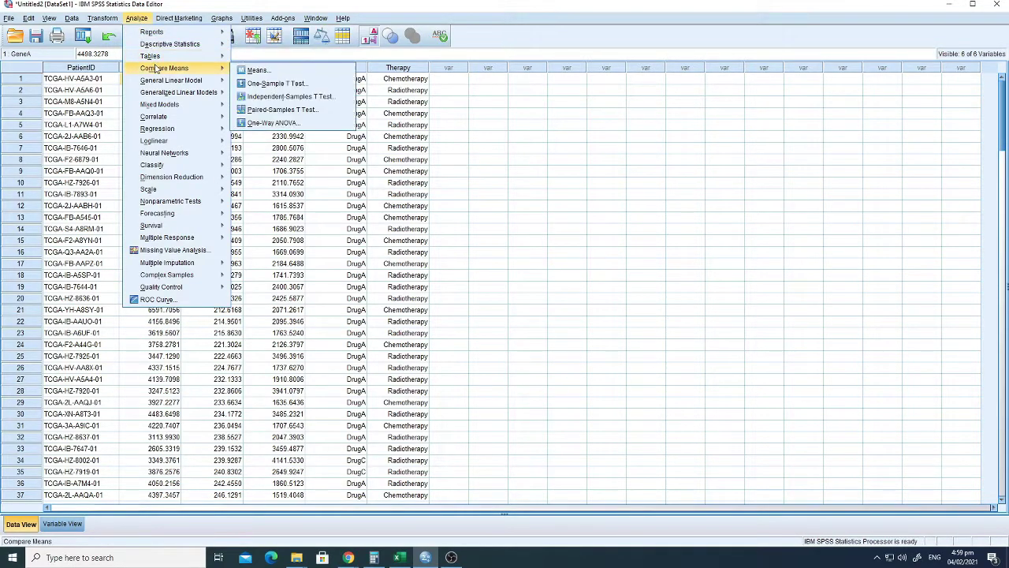
{"action": "left_click", "coordinate": [267, 125]}
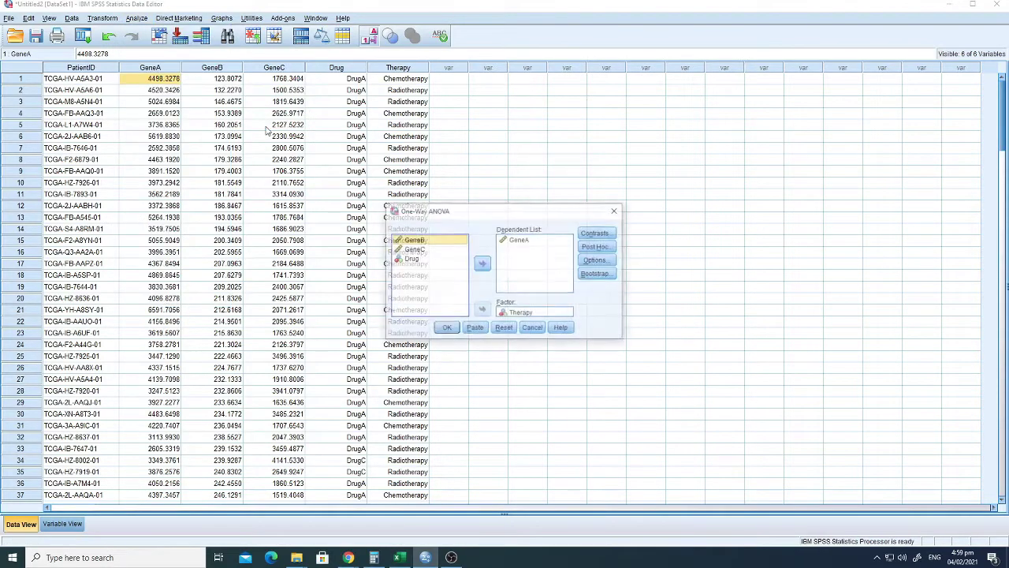
Step: Clear the previous dependent and factor assignments from the One-Way ANOVA dialog
{"action": "left_click", "coordinate": [517, 313]}
{"action": "left_click", "coordinate": [482, 310]}
{"action": "left_click", "coordinate": [519, 238]}
{"action": "left_click", "coordinate": [482, 263]}
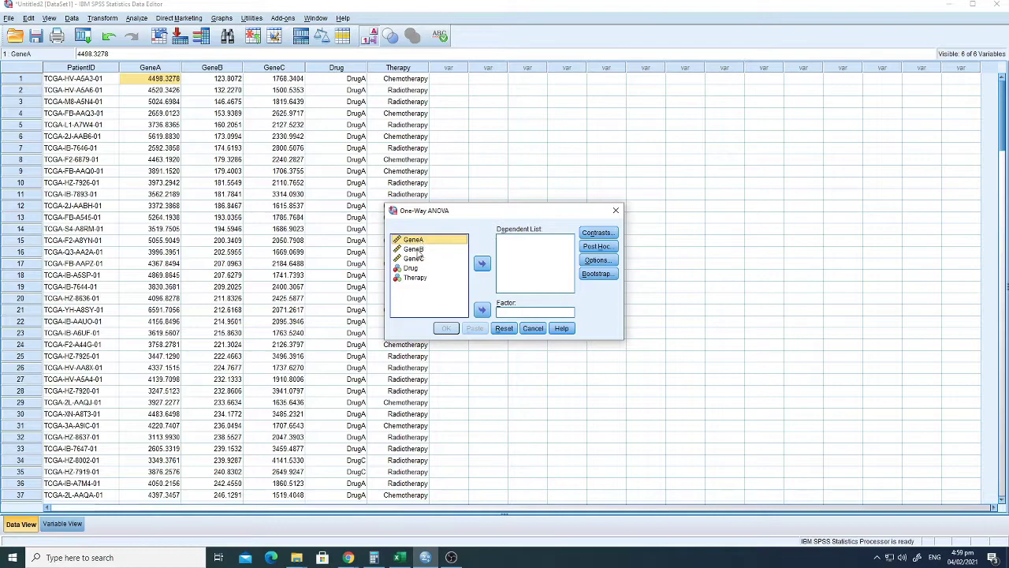
Step: Assign GeneA as the dependent variable and Drug as the factor
{"action": "left_click", "coordinate": [482, 265]}
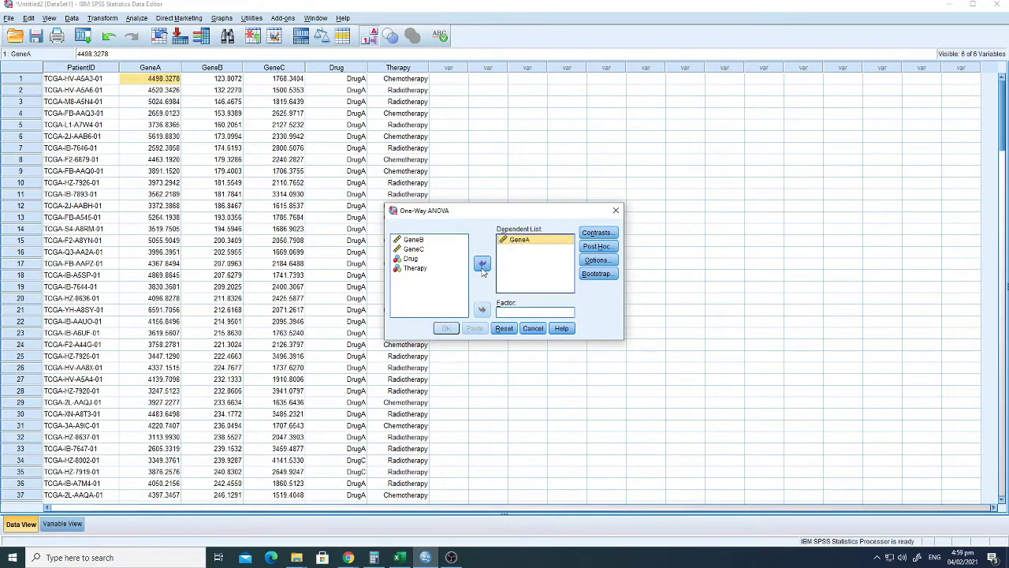
{"action": "left_click", "coordinate": [409, 260]}
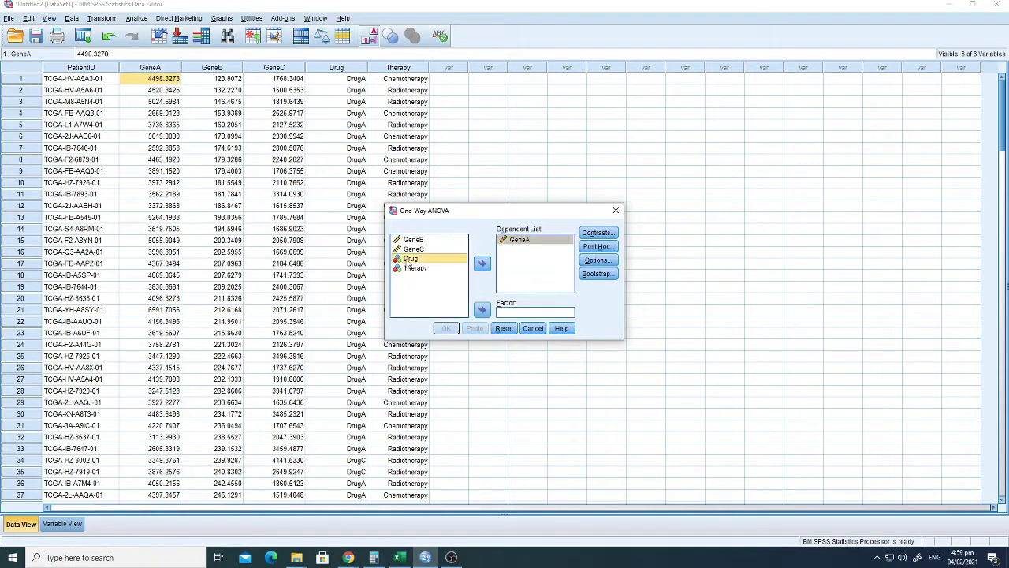
{"action": "left_click", "coordinate": [482, 309]}
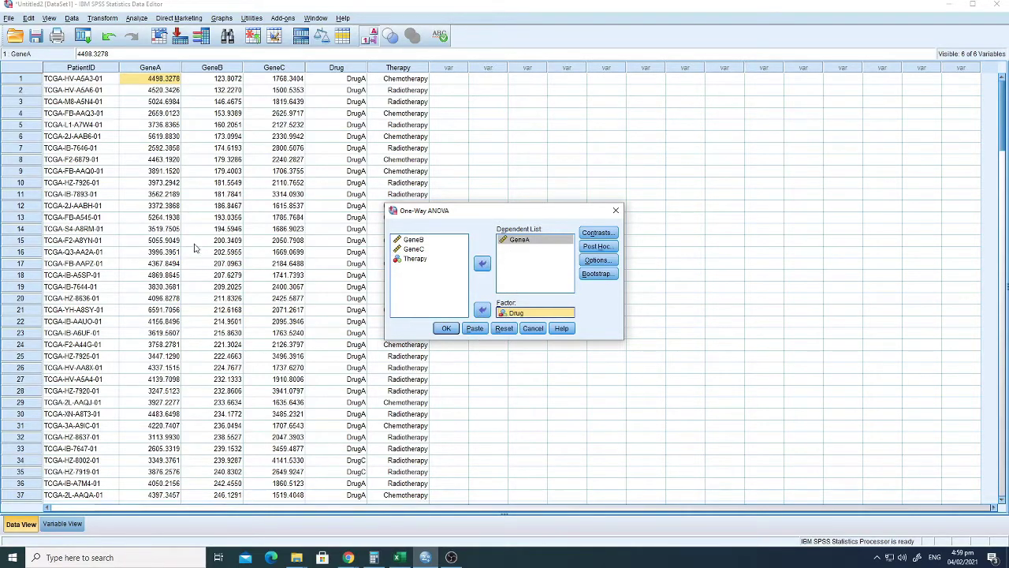
{"action": "left_click", "coordinate": [421, 242]}
{"action": "left_click", "coordinate": [418, 240], "text": "ctrl"}
{"action": "left_click", "coordinate": [416, 249]}
{"action": "left_click", "coordinate": [416, 249], "text": "ctrl"}
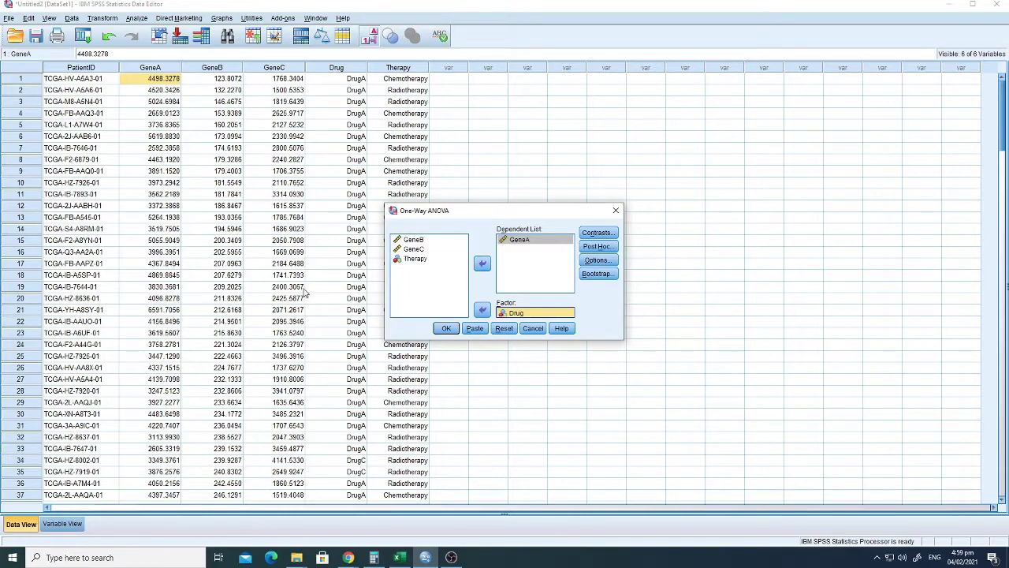
Step: Request Descriptive, Homogeneity of variance, Brown-Forsythe, Welch and Means plot options, then run the ANOVA
{"action": "left_click", "coordinate": [598, 262]}
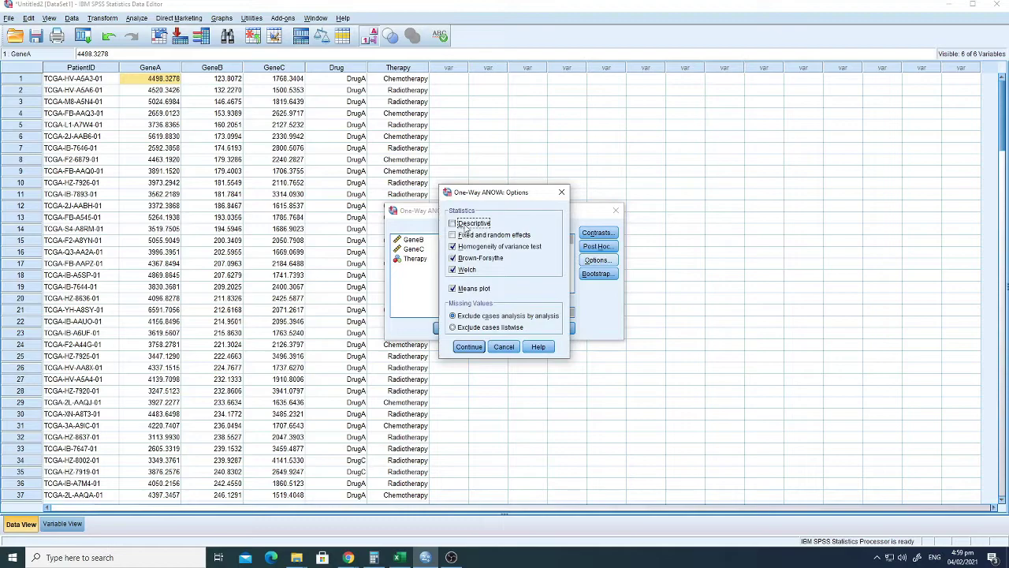
{"action": "left_click", "coordinate": [466, 226]}
{"action": "left_click", "coordinate": [479, 250]}
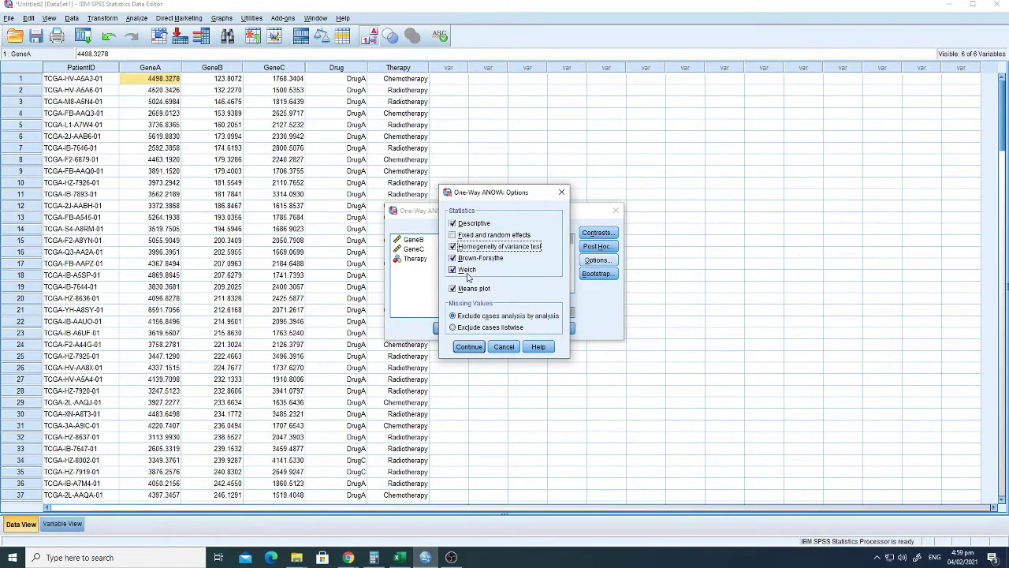
{"action": "left_click", "coordinate": [469, 292]}
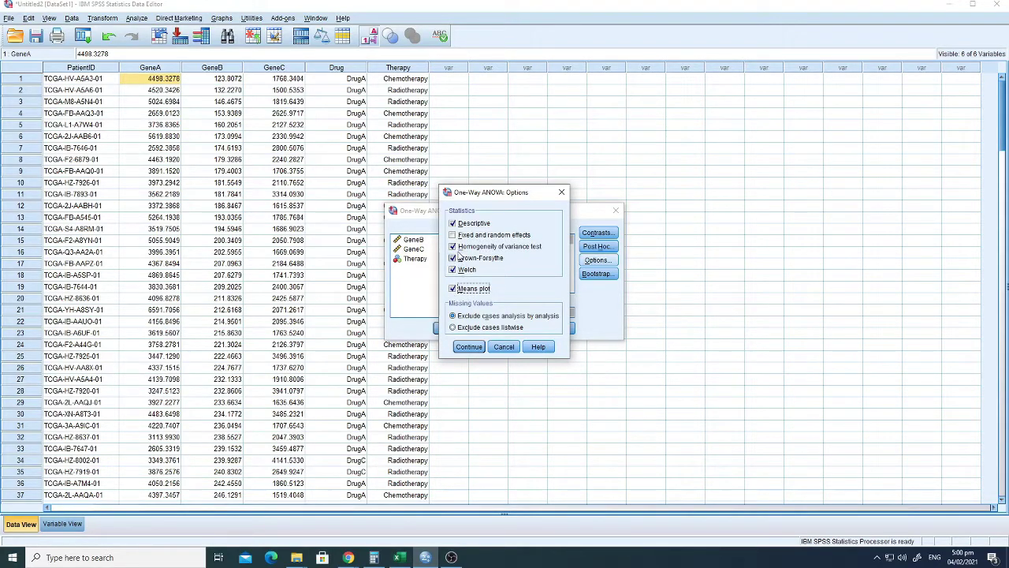
{"action": "left_click", "coordinate": [469, 346]}
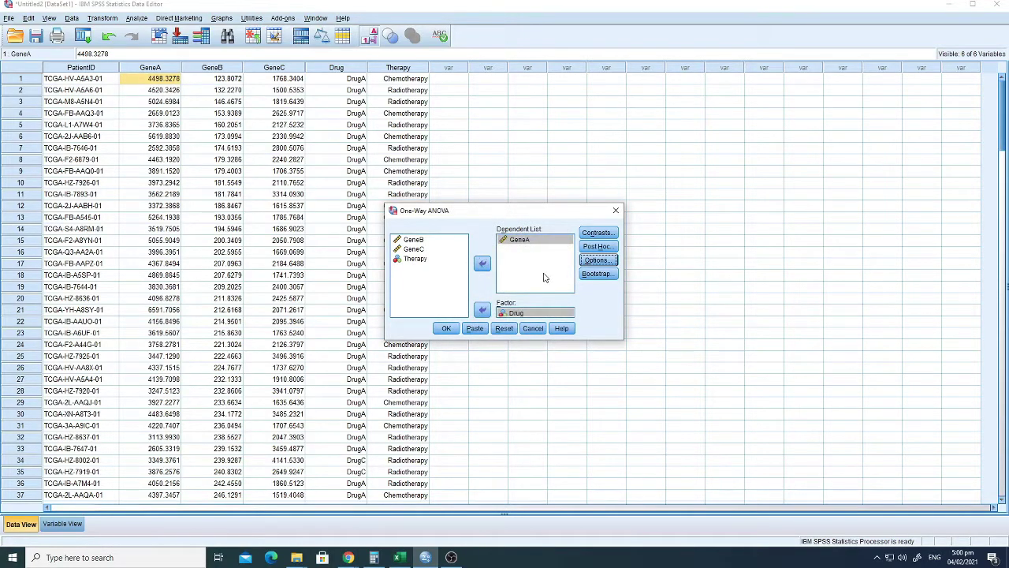
{"action": "left_click", "coordinate": [566, 239]}
{"action": "left_click", "coordinate": [456, 330]}
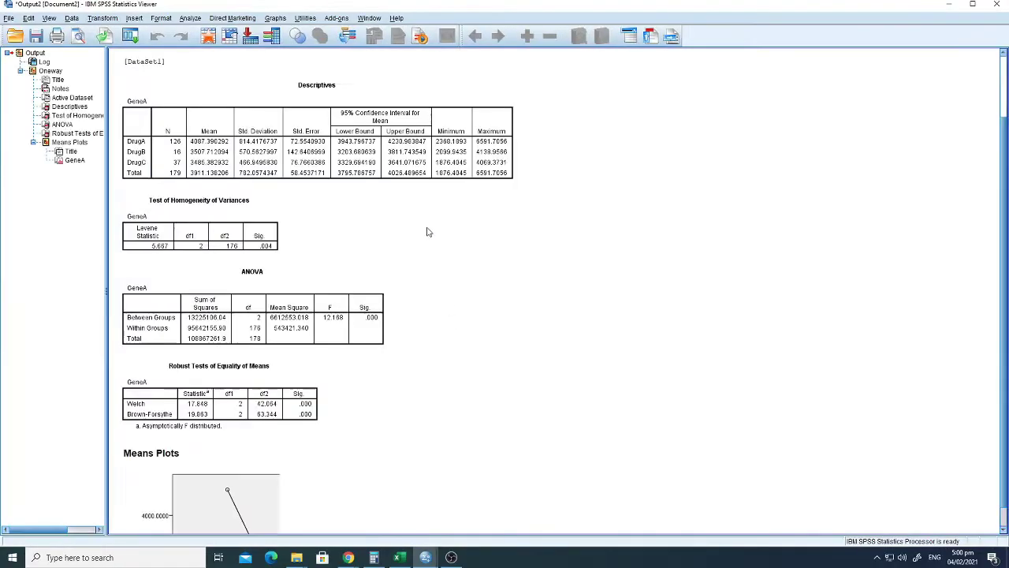
{"action": "scroll", "coordinate": [441, 248], "scroll_direction": "up", "scroll_amount": 3}
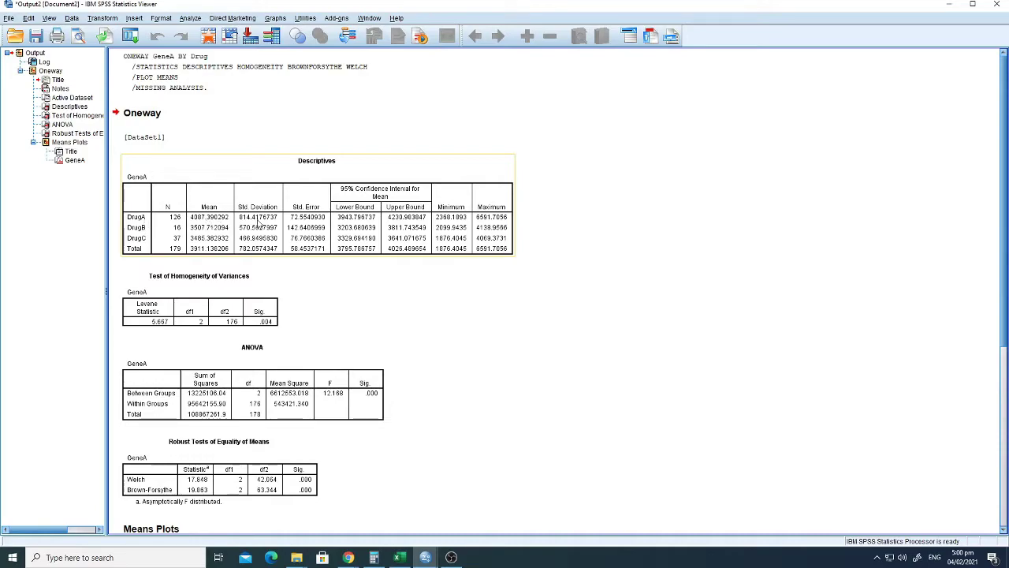
{"action": "left_click", "coordinate": [168, 320]}
{"action": "scroll", "coordinate": [169, 323], "scroll_direction": "down", "scroll_amount": 1}
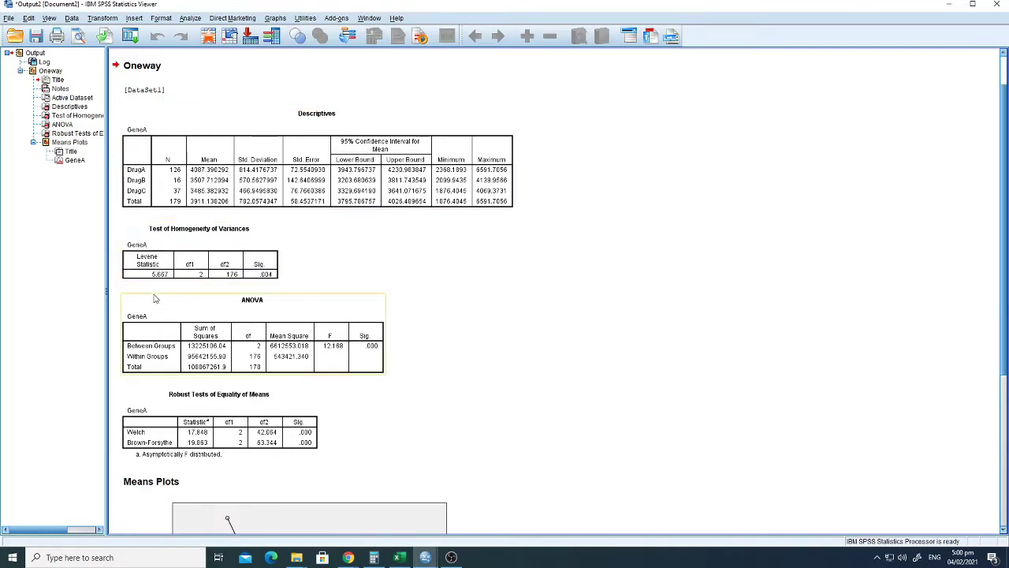
{"action": "left_click", "coordinate": [235, 230]}
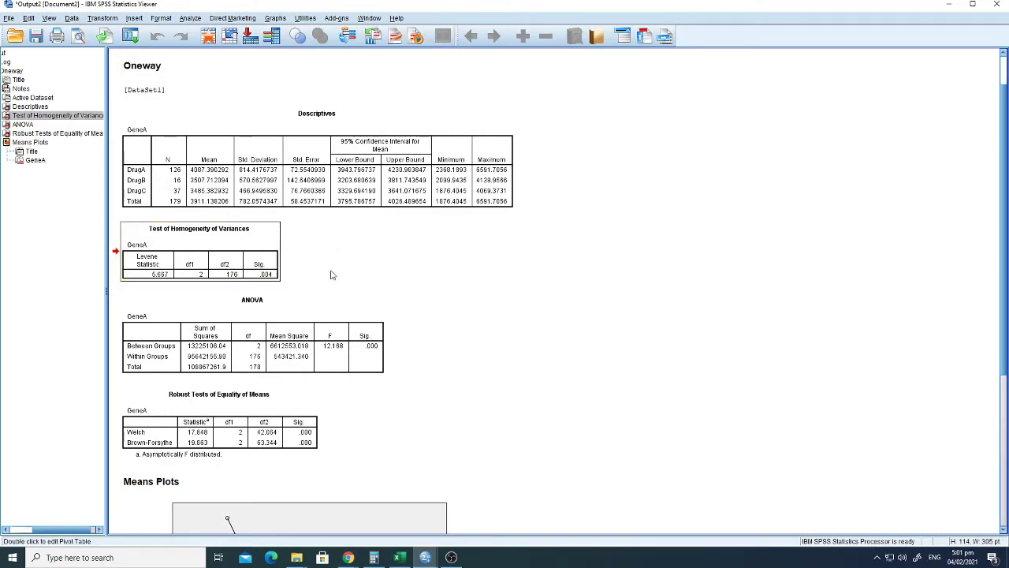
{"action": "scroll", "coordinate": [331, 273], "scroll_direction": "down", "scroll_amount": 1}
{"action": "scroll", "coordinate": [331, 273], "scroll_direction": "down", "scroll_amount": 1}
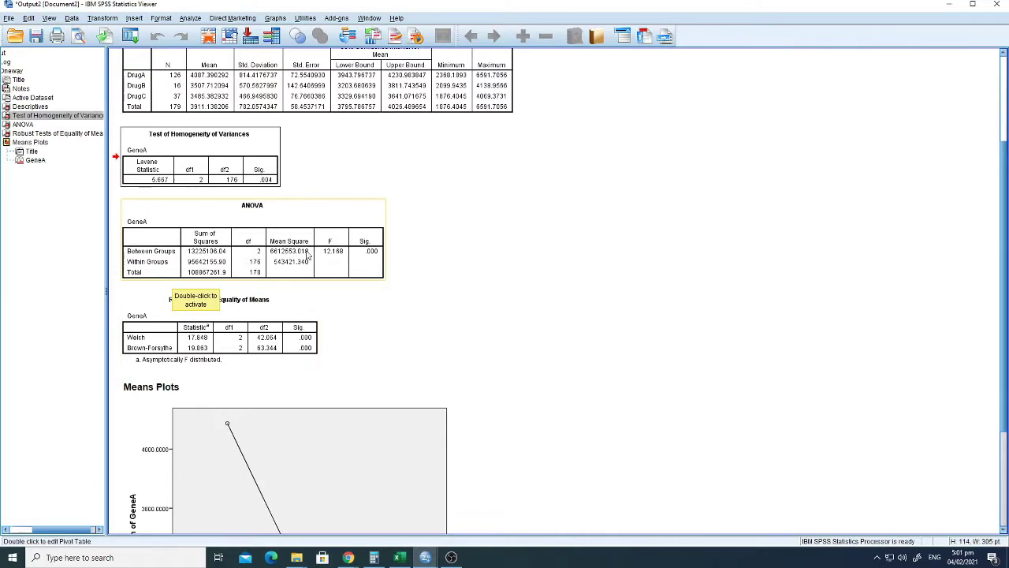
{"action": "left_click", "coordinate": [370, 256]}
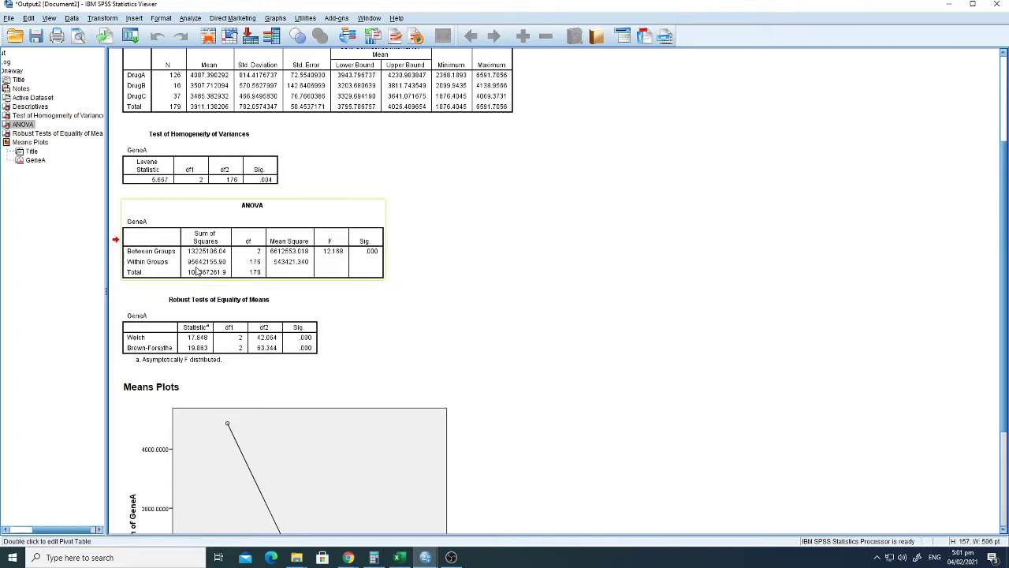
{"action": "scroll", "coordinate": [197, 272], "scroll_direction": "down", "scroll_amount": 2}
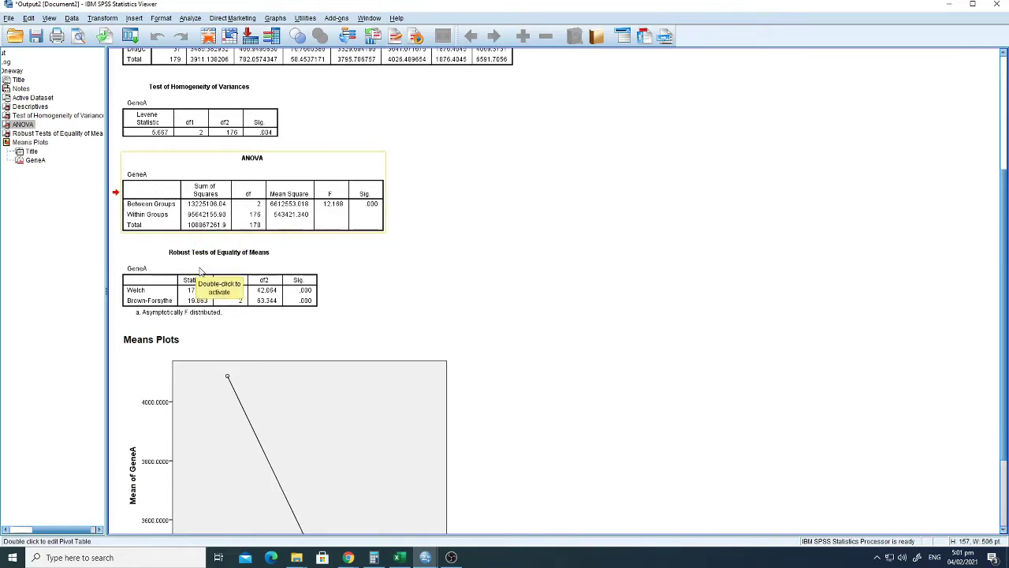
{"action": "left_click", "coordinate": [284, 189]}
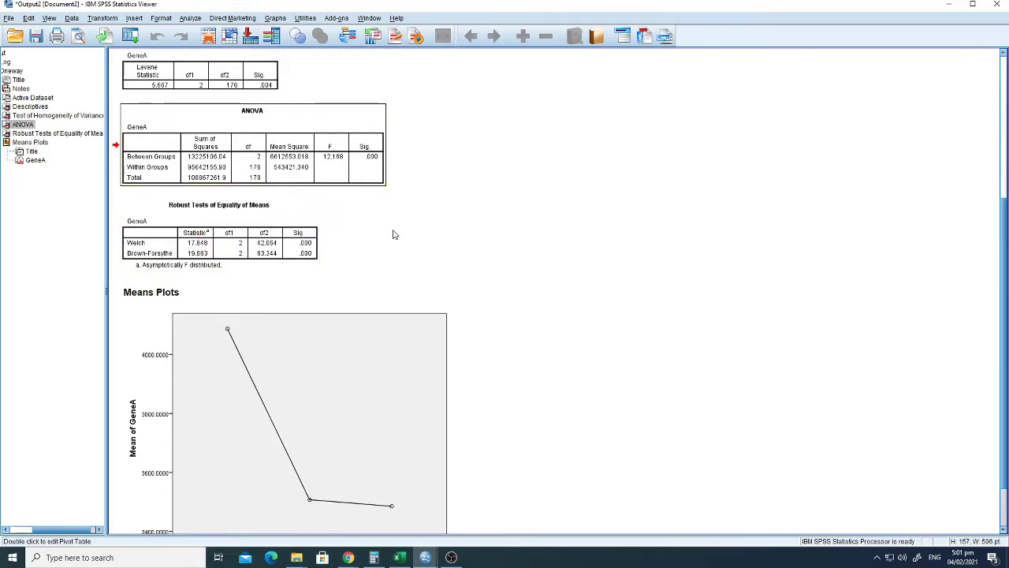
{"action": "scroll", "coordinate": [395, 234], "scroll_direction": "down", "scroll_amount": 1}
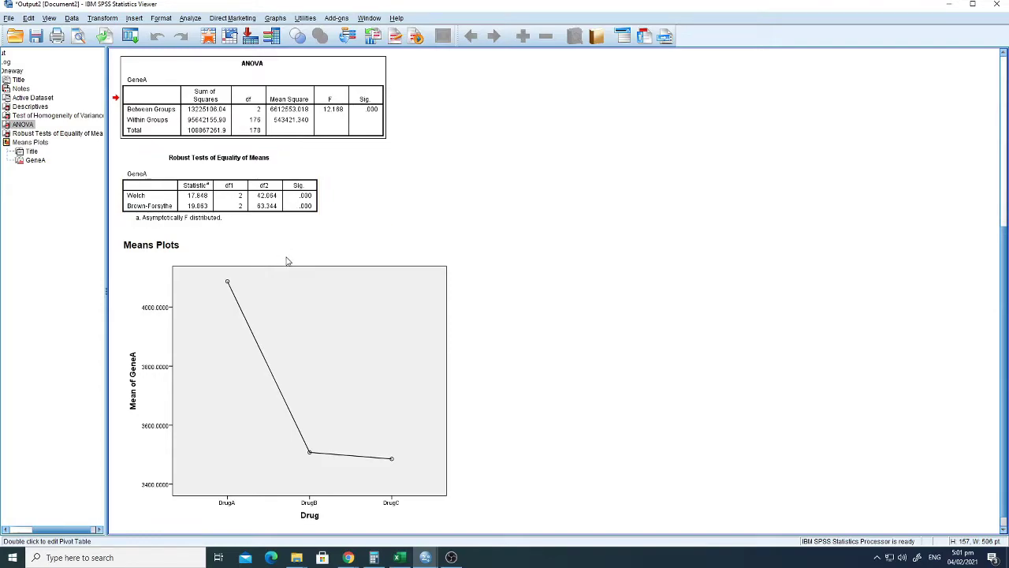
{"action": "scroll", "coordinate": [284, 260], "scroll_direction": "up", "scroll_amount": 2}
{"action": "scroll", "coordinate": [280, 260], "scroll_direction": "down", "scroll_amount": 4}
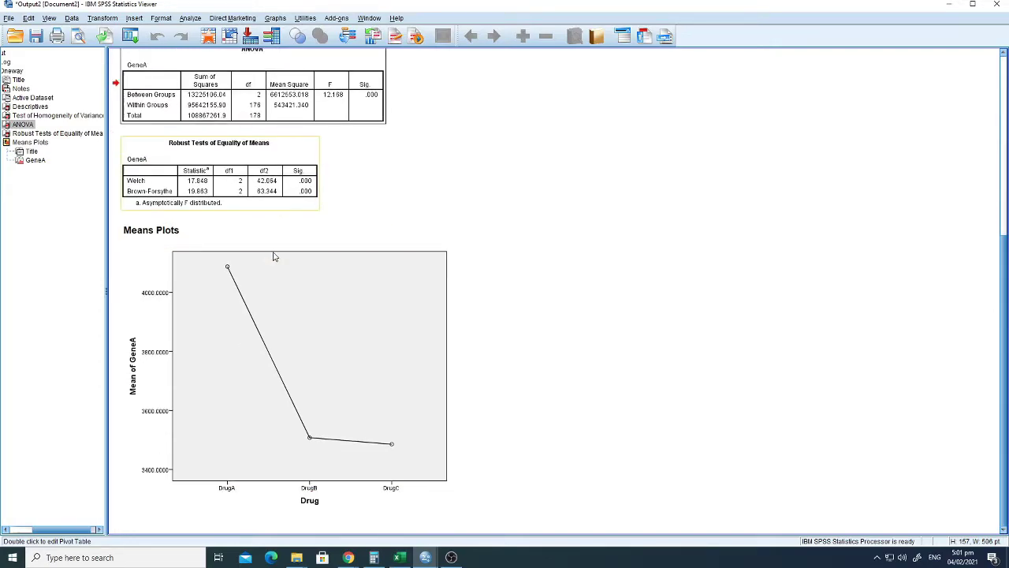
{"action": "scroll", "coordinate": [274, 255], "scroll_direction": "up", "scroll_amount": 1}
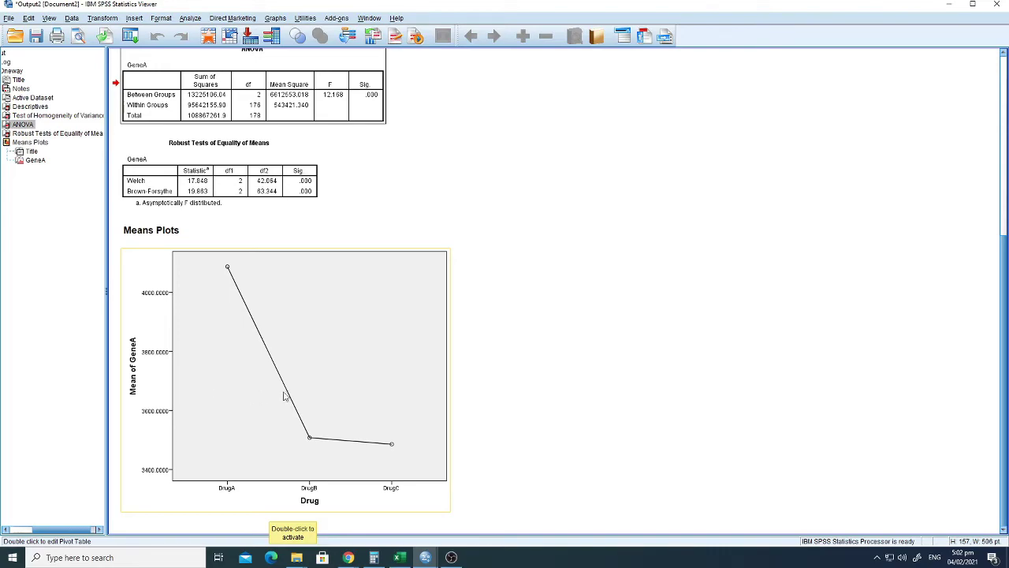
{"action": "double_click", "coordinate": [412, 383]}
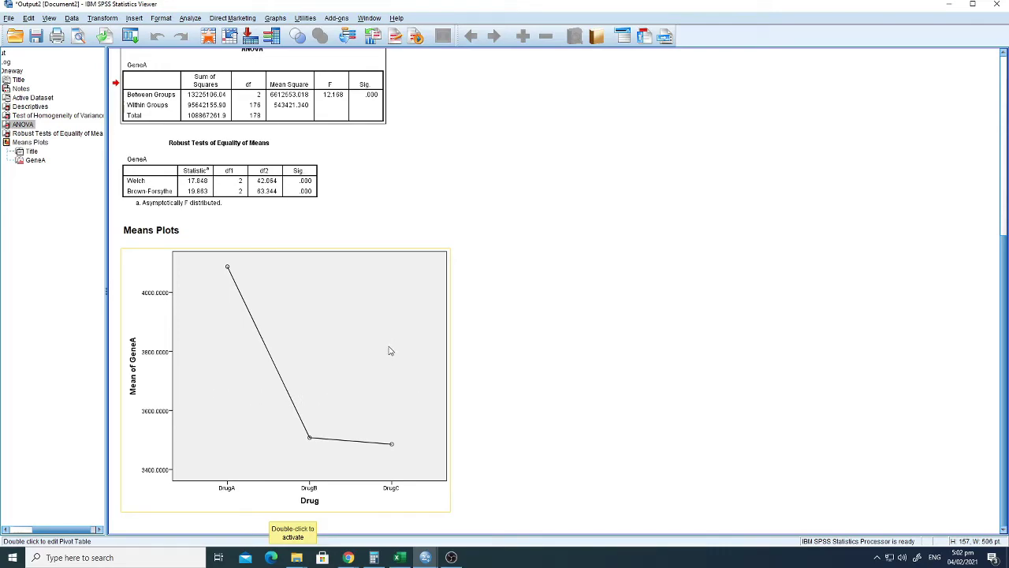